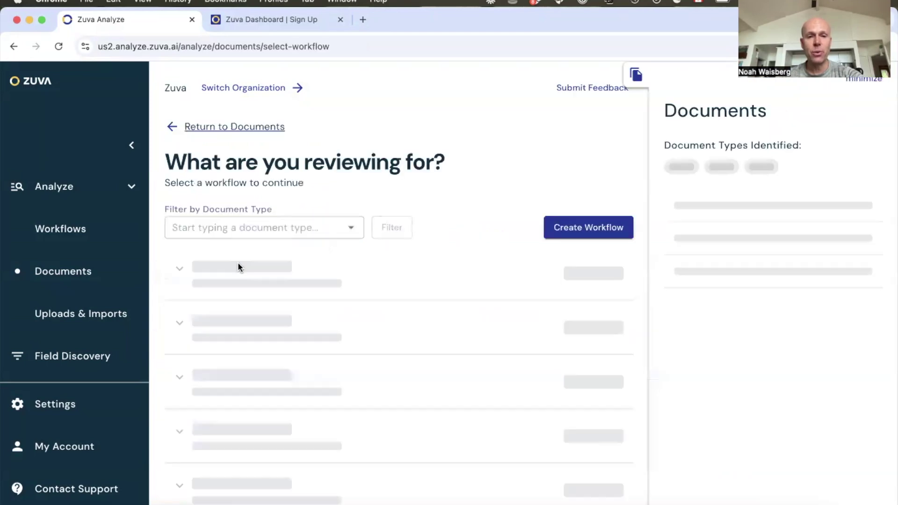
Apply the M&A/Due Diligence workflow to both contracts, then close the results to return to Rainy Day
scroll(273, 316, down, 1)
scroll(272, 313, down, 2)
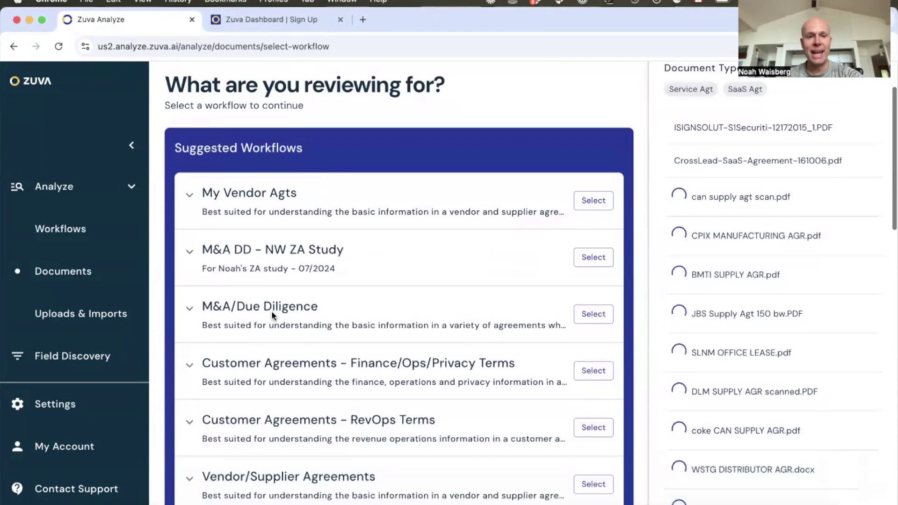
scroll(275, 309, down, 2)
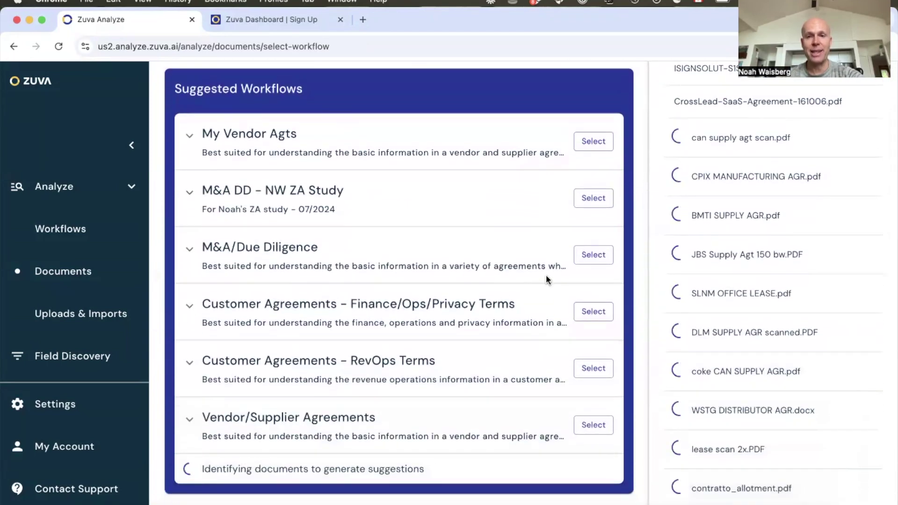
click(594, 255)
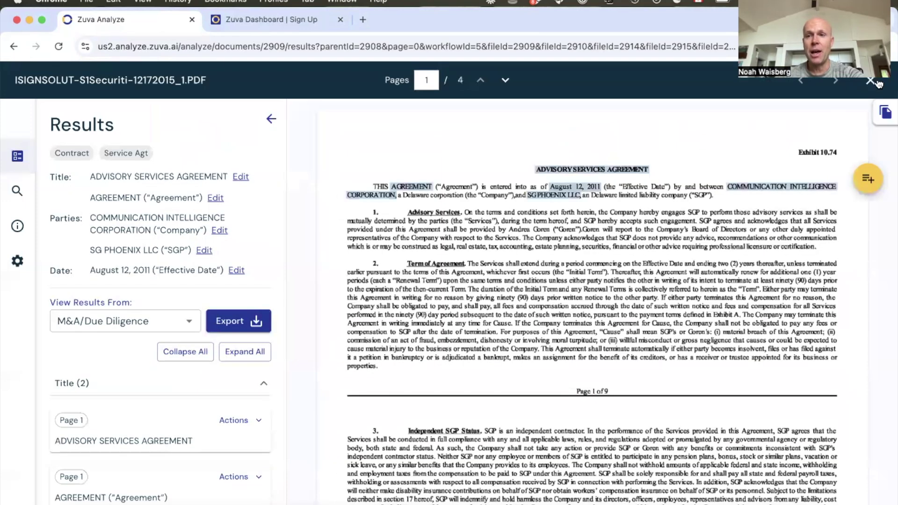
click(870, 81)
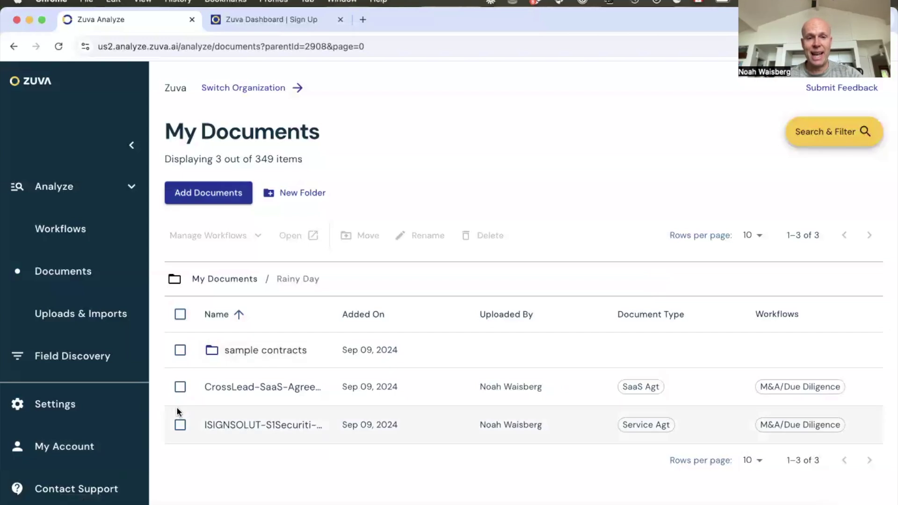
Open the CrossLead-SaaS-Agreement results and browse its extracted Title and Parties entries beside the contract
click(229, 388)
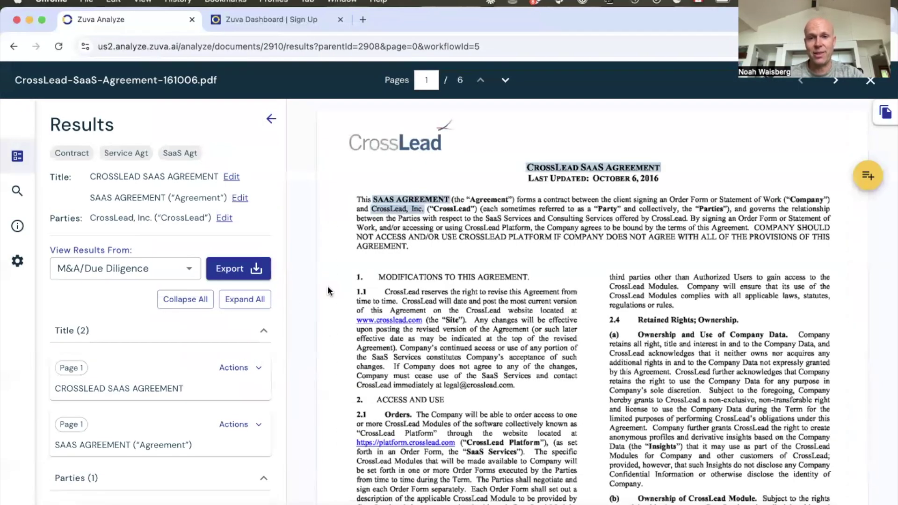
scroll(392, 289, down, 1)
scroll(392, 289, up, 1)
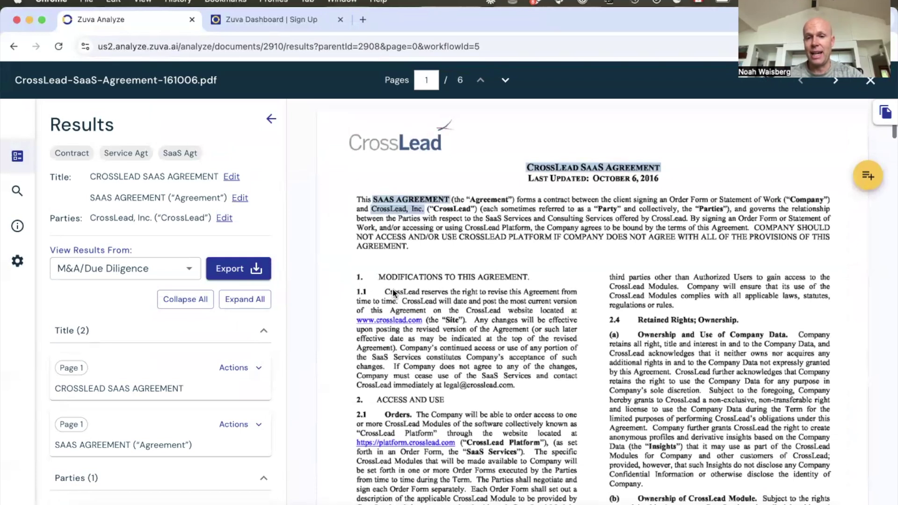
scroll(232, 358, down, 1)
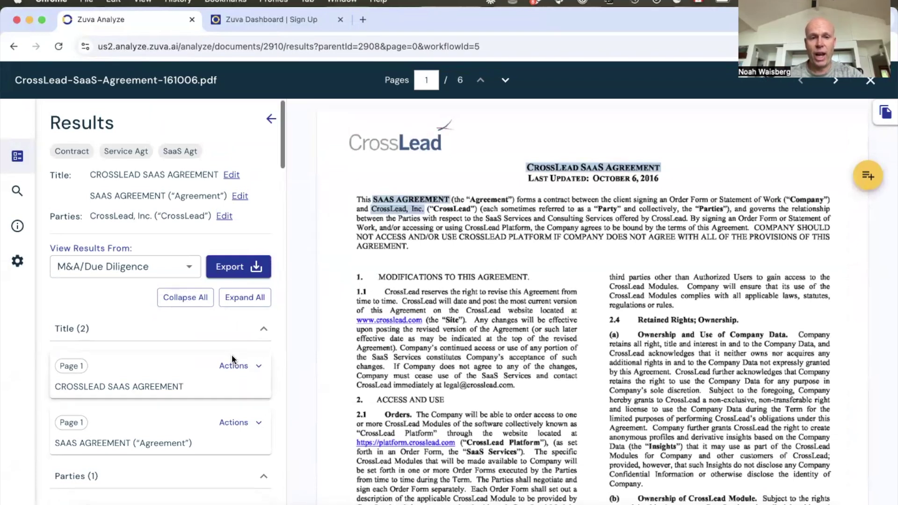
scroll(232, 354, down, 1)
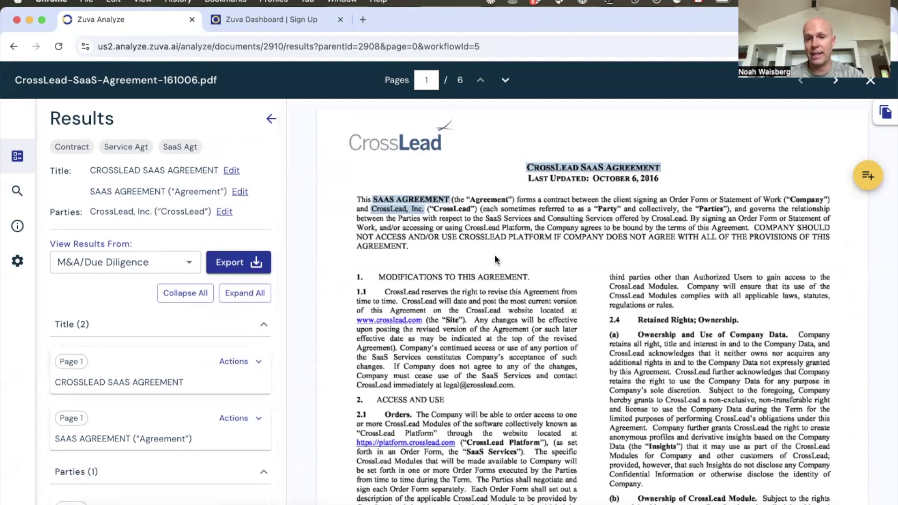
scroll(492, 254, down, 1)
scroll(492, 254, up, 1)
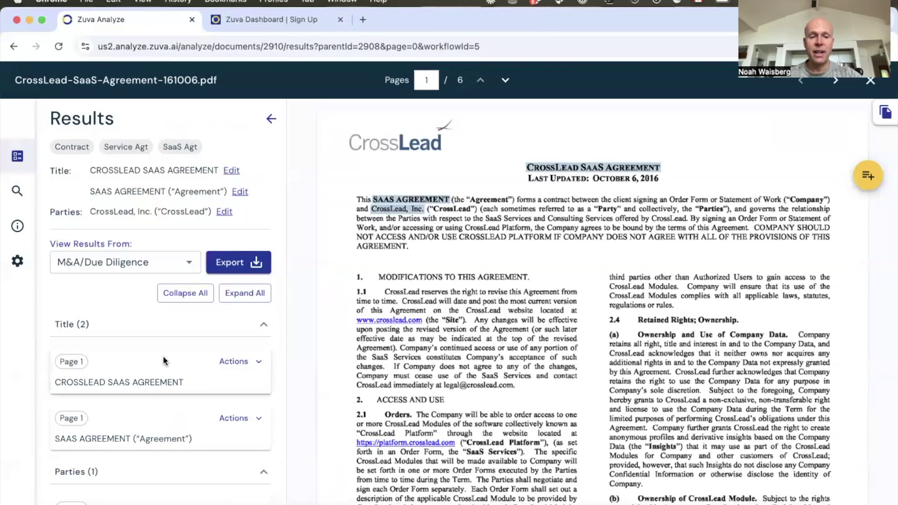
scroll(163, 356, down, 1)
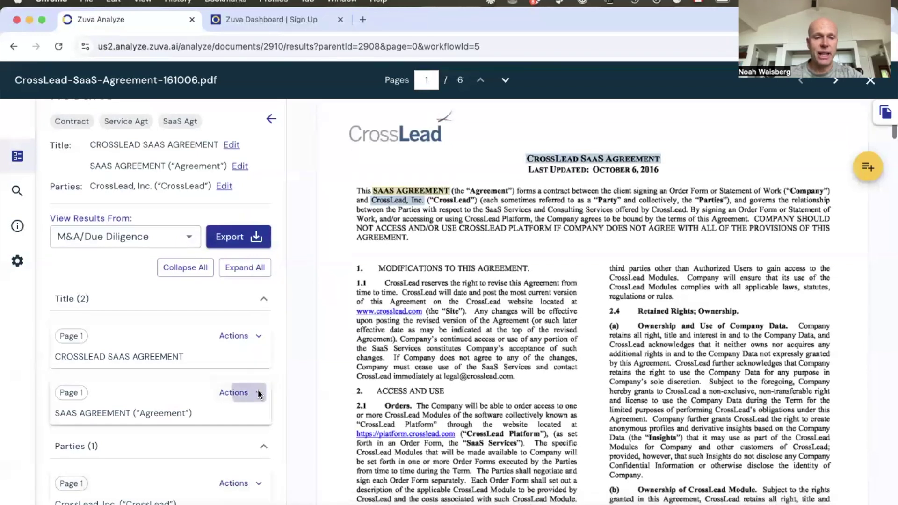
Remove the duplicate 'SAAS AGREEMENT' Title answer and show the page 4 Term clause 9.1
click(258, 395)
click(259, 440)
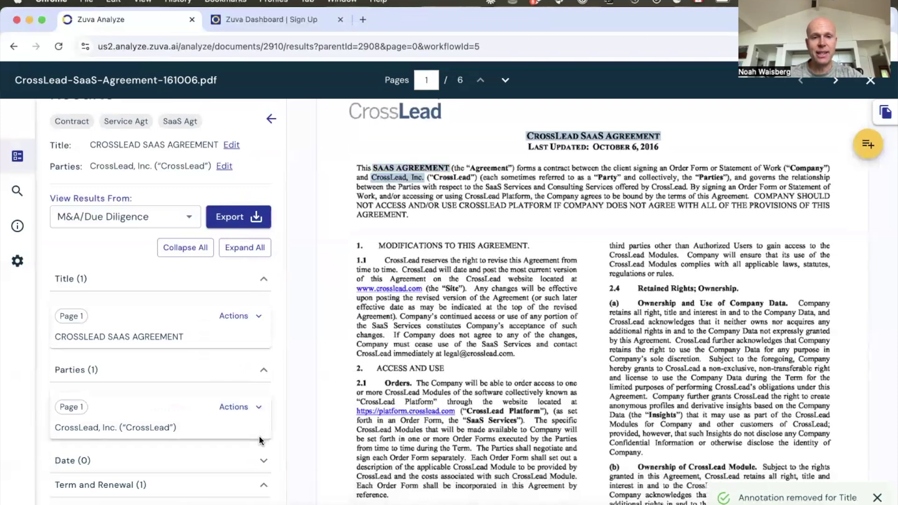
scroll(246, 411, down, 5)
scroll(247, 412, down, 4)
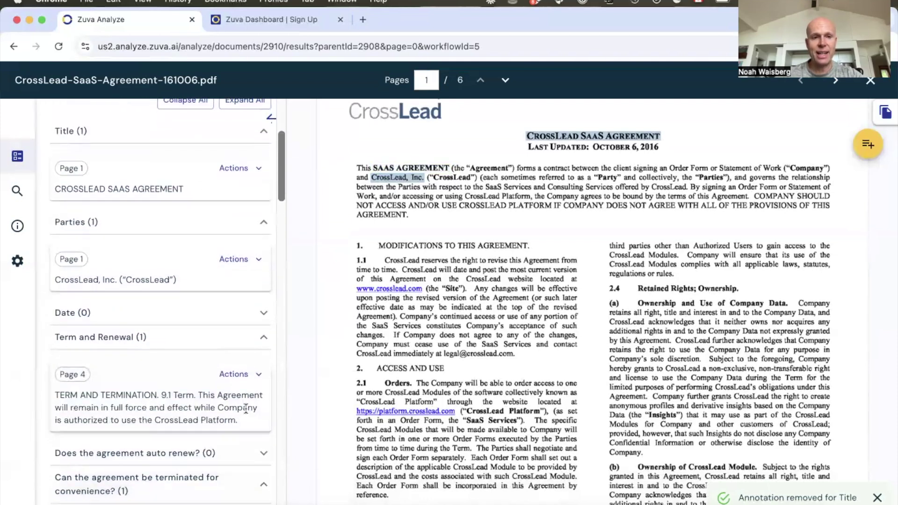
scroll(246, 412, down, 1)
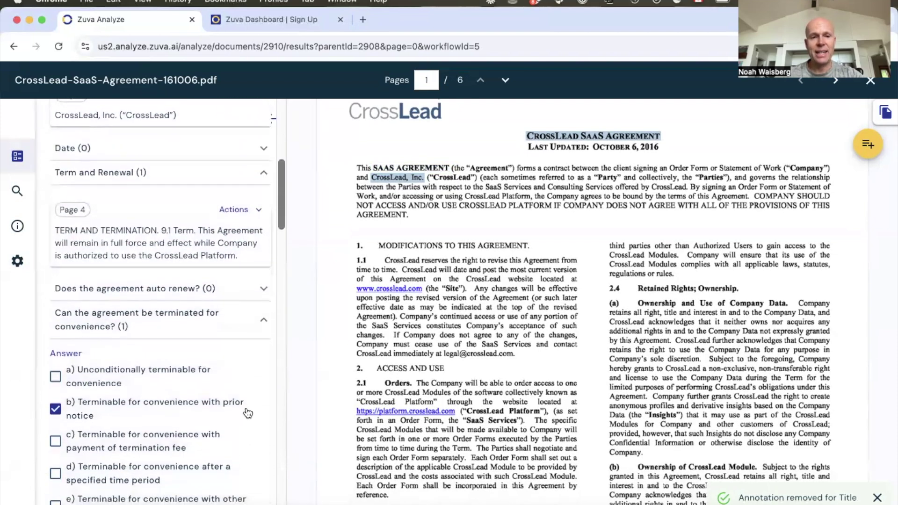
click(231, 230)
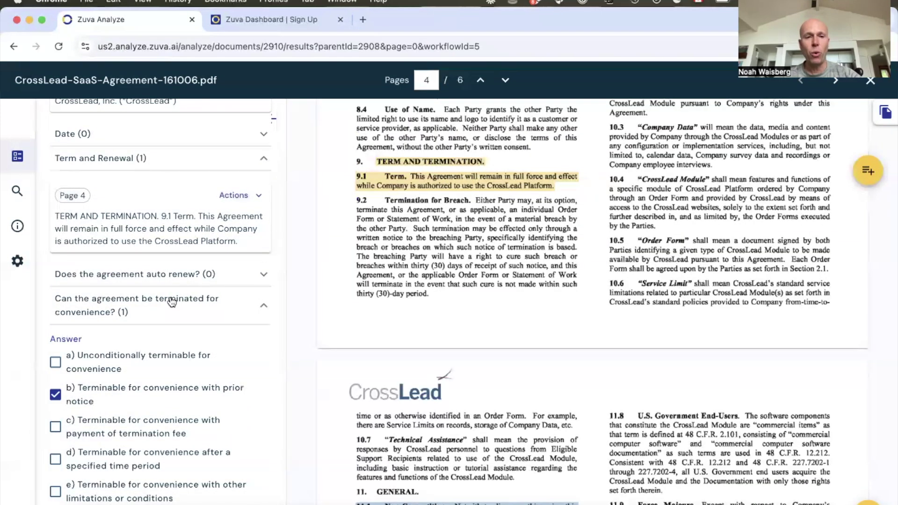
Show the termination for convenience clause 9.3 in the contract
scroll(171, 300, down, 1)
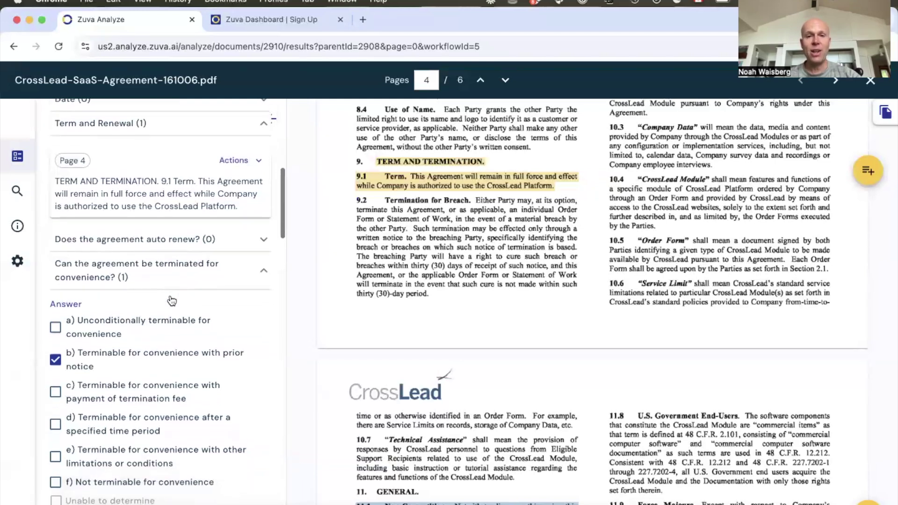
scroll(171, 300, down, 4)
scroll(171, 300, down, 1)
click(161, 404)
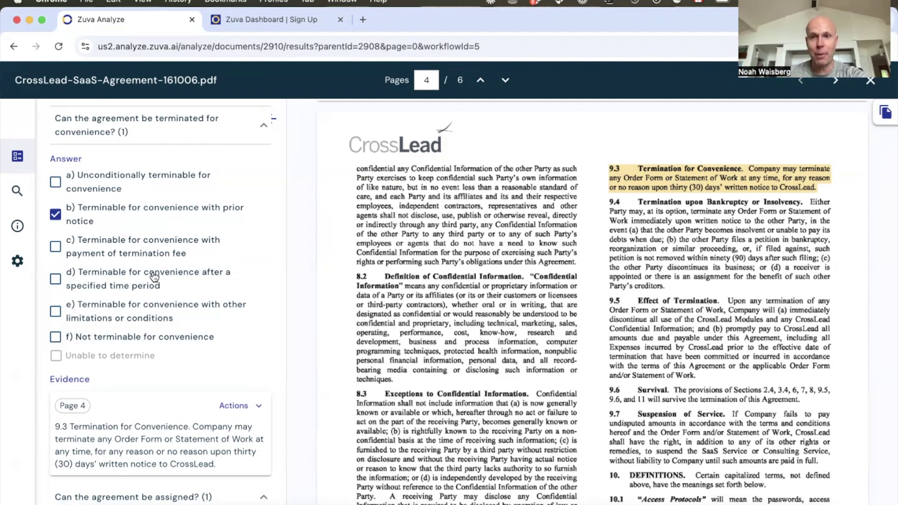
Show the 11.2 Assignment clause on page 5
scroll(87, 223, down, 3)
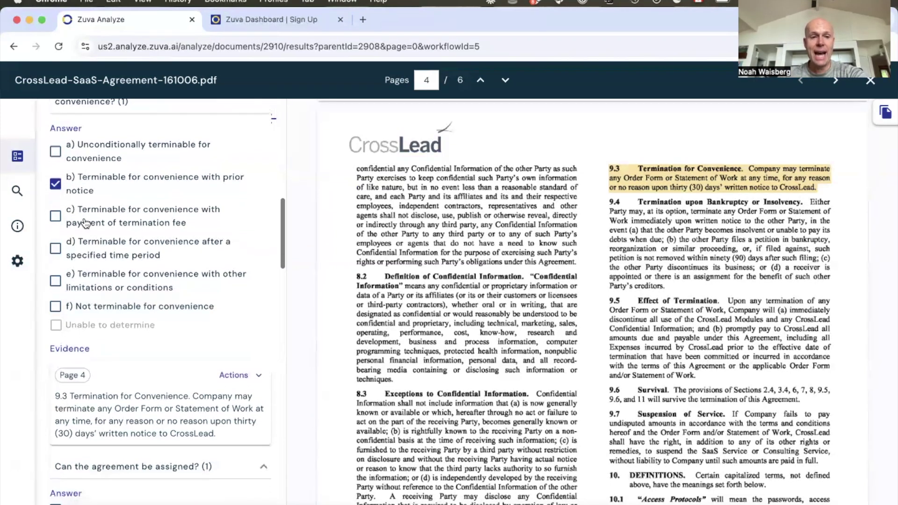
scroll(85, 222, down, 4)
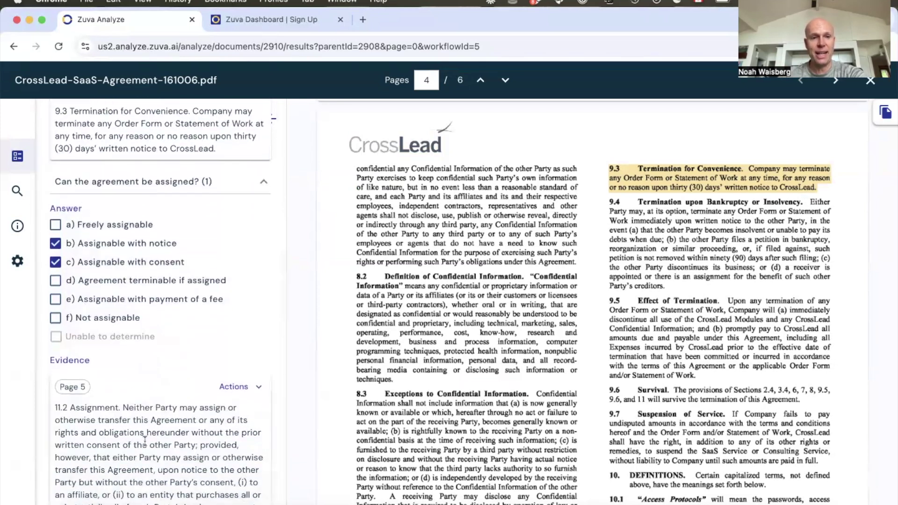
click(146, 437)
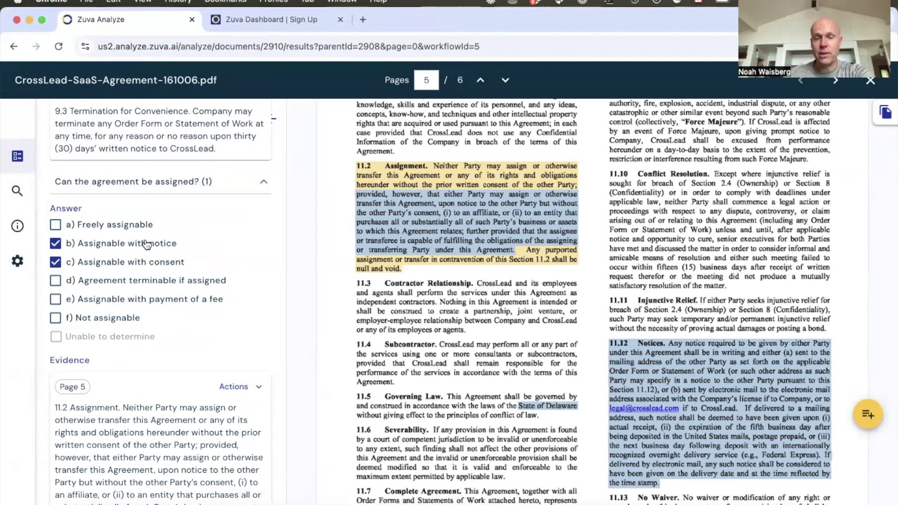
Highlight the 11.12 Notices evidence behind the 'Electronic notice' answer and read it in the contract
scroll(154, 363, down, 7)
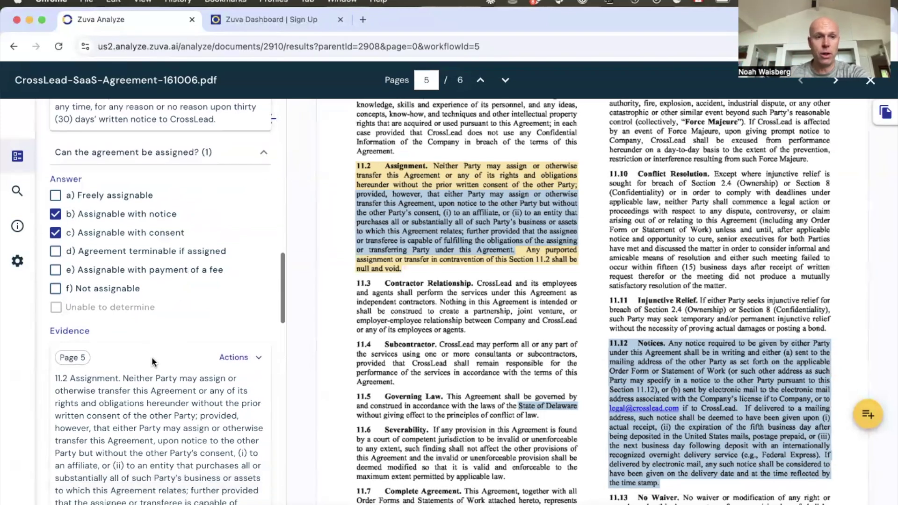
scroll(153, 362, down, 3)
scroll(153, 358, down, 5)
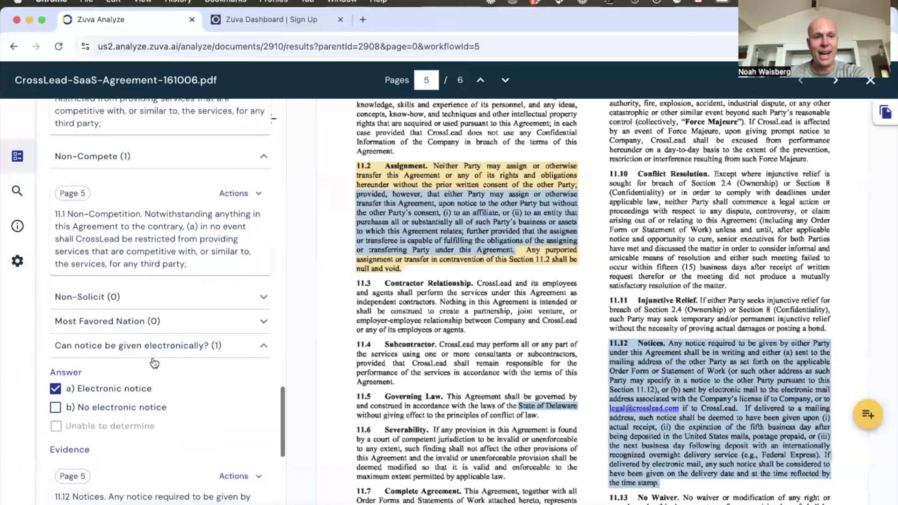
click(134, 460)
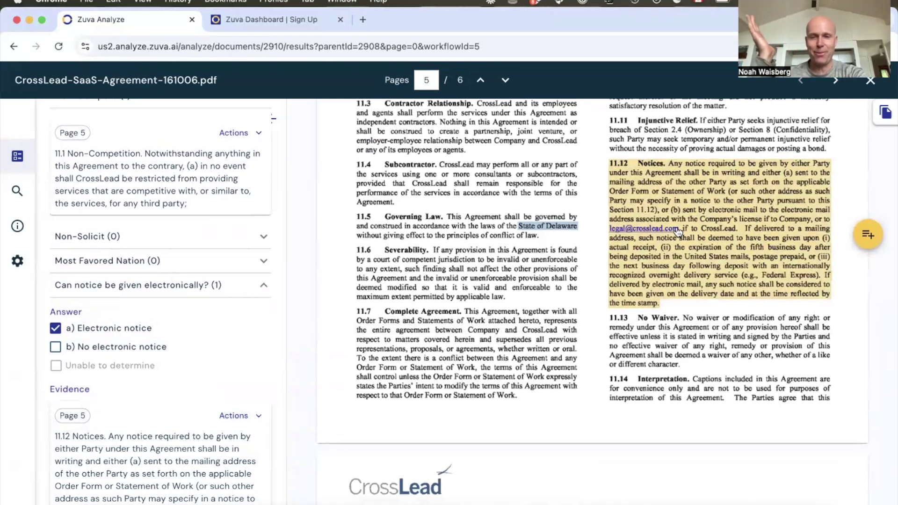
scroll(677, 231, down, 2)
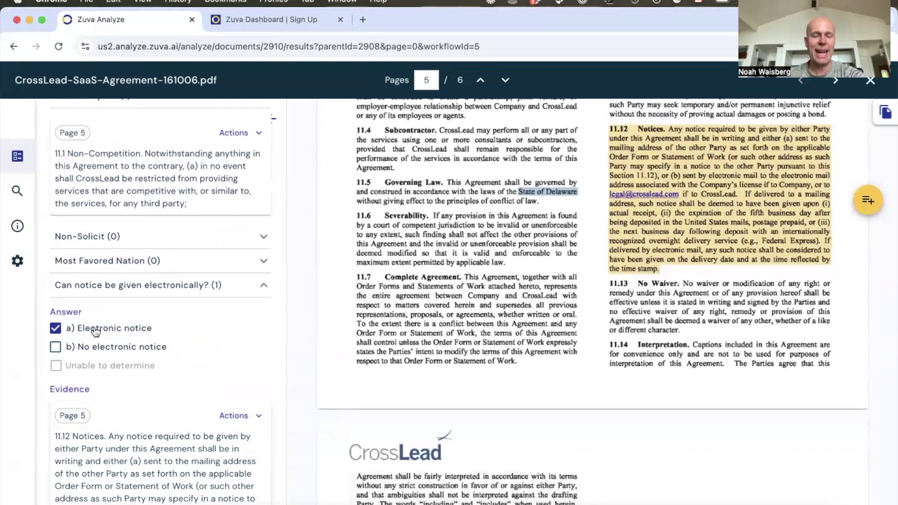
scroll(147, 362, down, 2)
scroll(147, 360, down, 8)
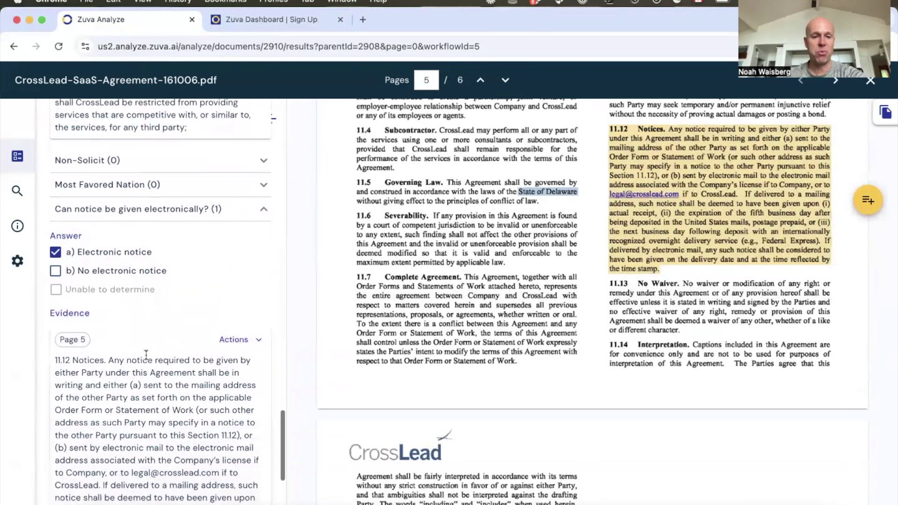
scroll(146, 355, up, 10)
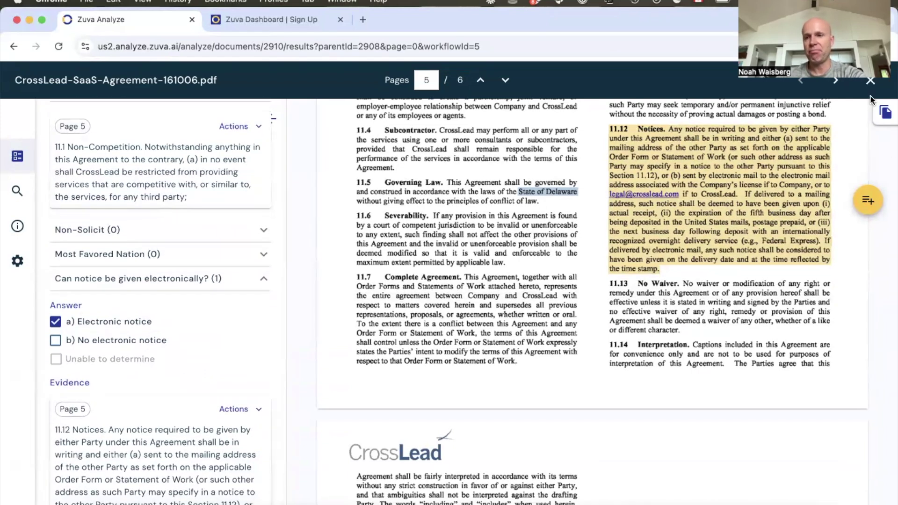
Review the ISIGNSOLUT advisory services agreement, close it, and switch to the Zuva Dashboard sign-up tab
click(836, 82)
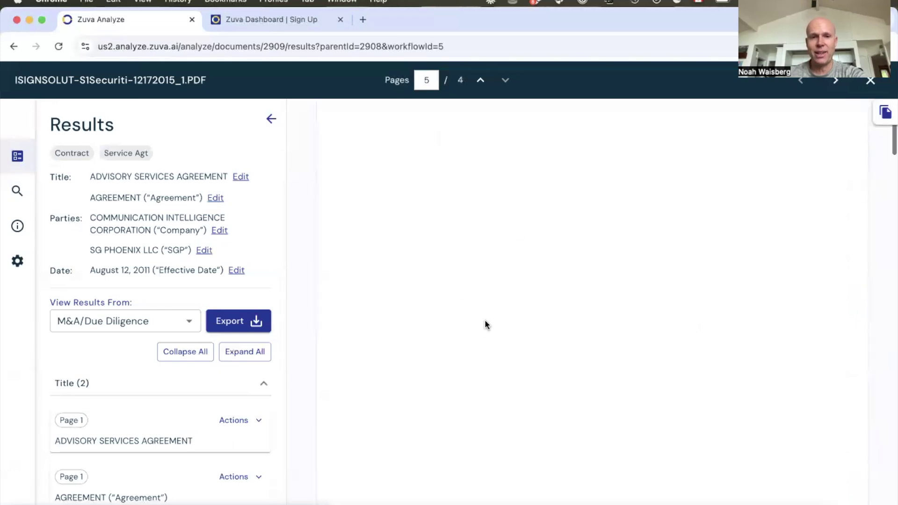
scroll(485, 319, up, 3)
scroll(485, 319, down, 15)
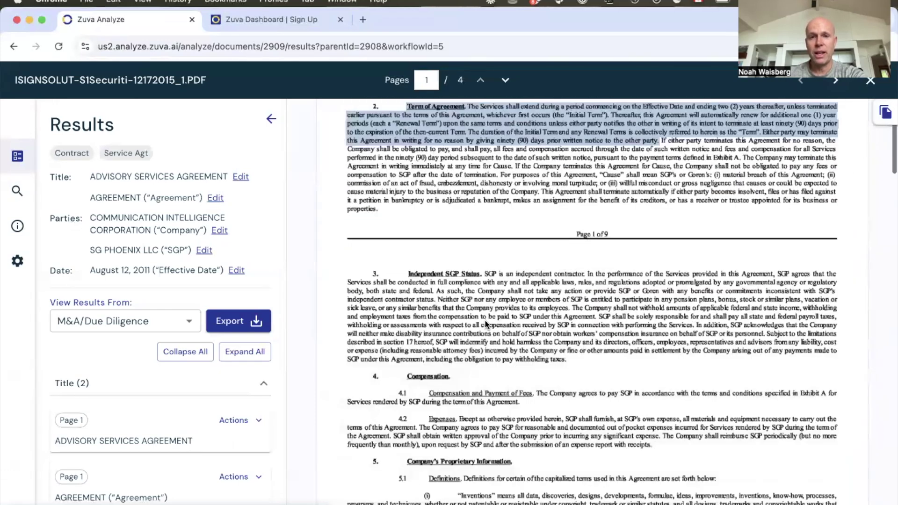
scroll(484, 319, down, 10)
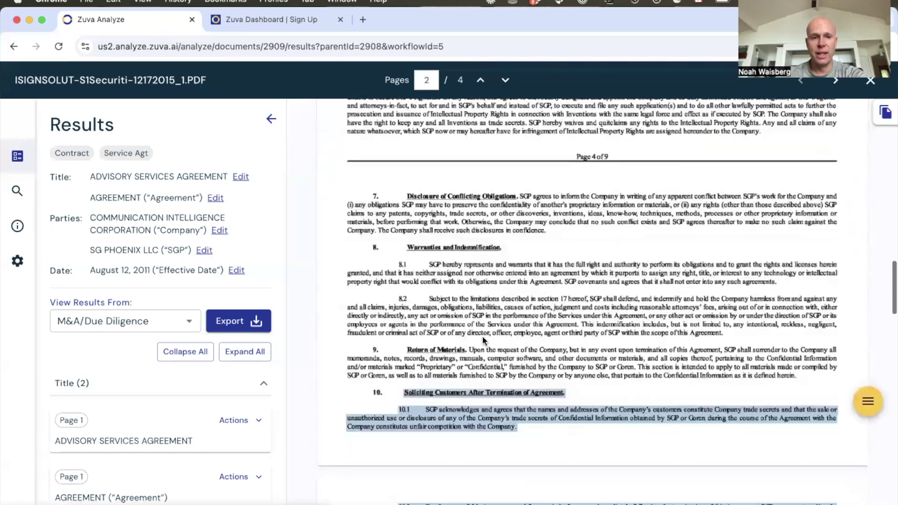
scroll(173, 421, down, 8)
scroll(174, 421, down, 8)
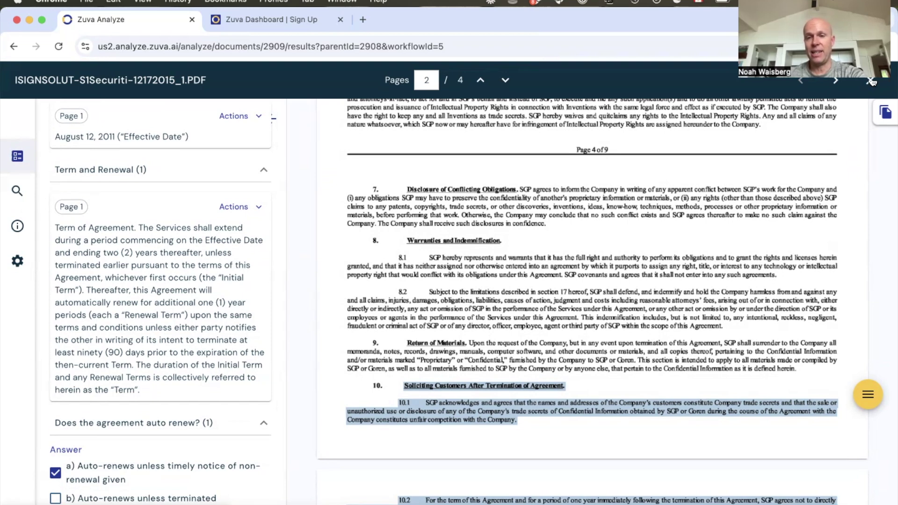
click(871, 82)
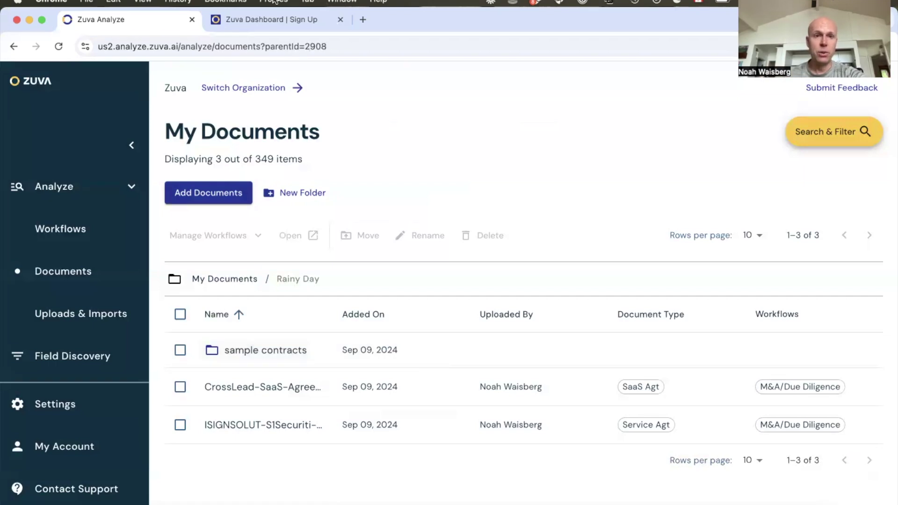
click(267, 21)
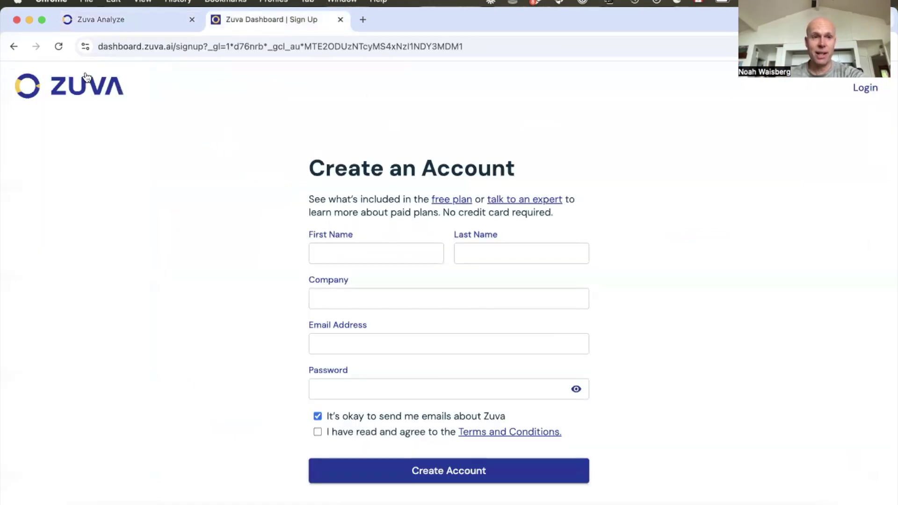
Untick 'It's okay to send me emails about Zuva' and go to the zuva.ai home page
click(317, 416)
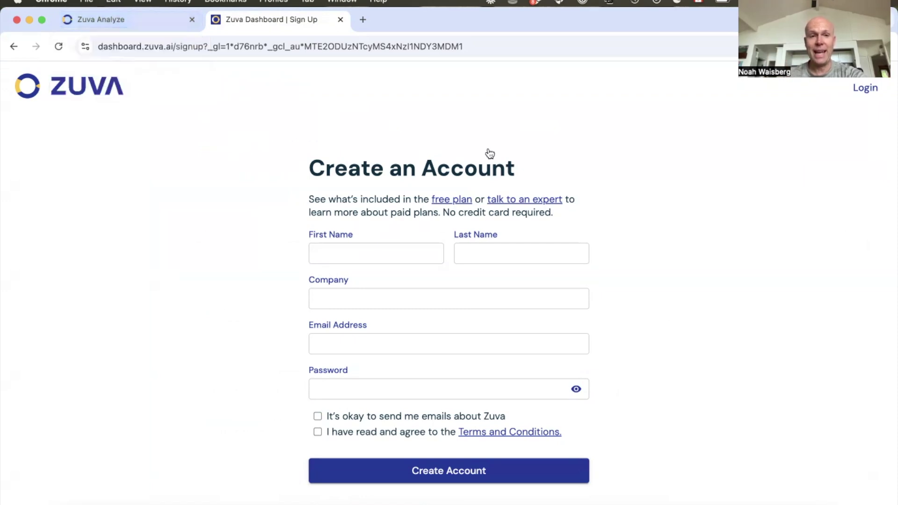
click(85, 91)
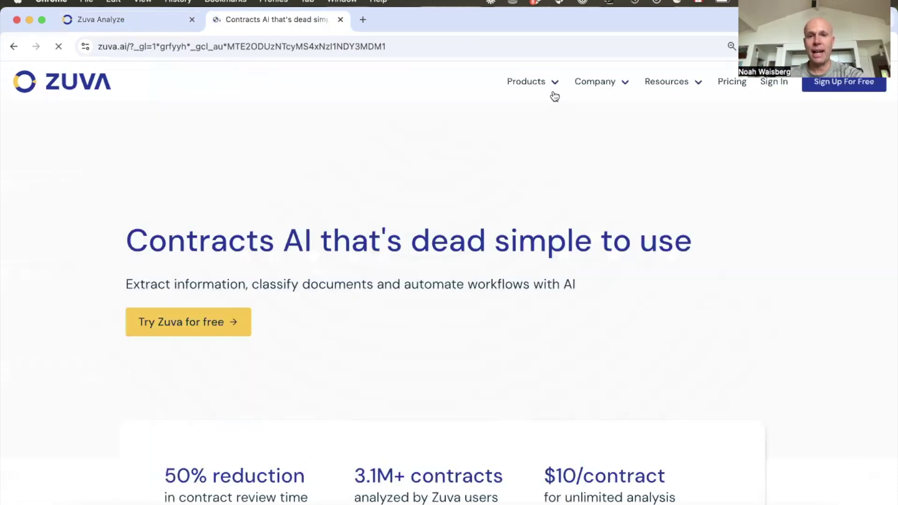
Browse the Company menu, then open Pricing to see the $10-per-document Pay-as-you-go and Enterprise plans
click(623, 85)
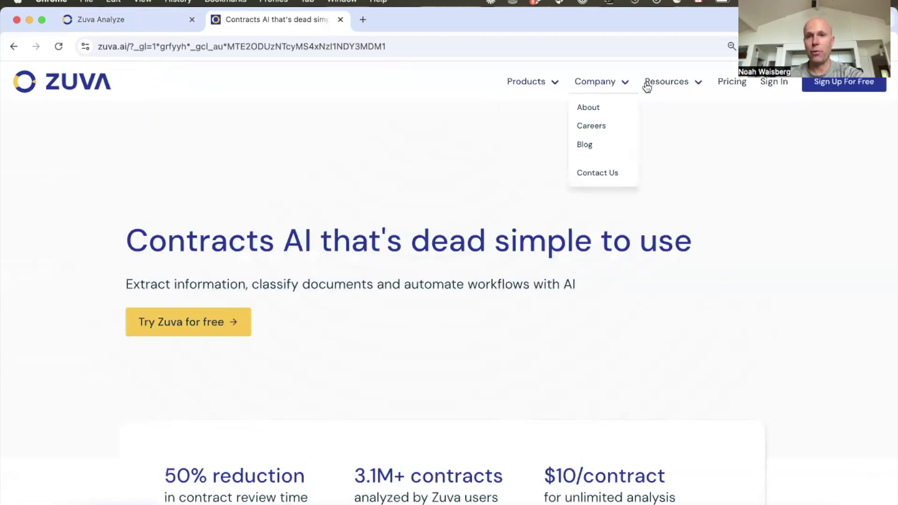
click(742, 84)
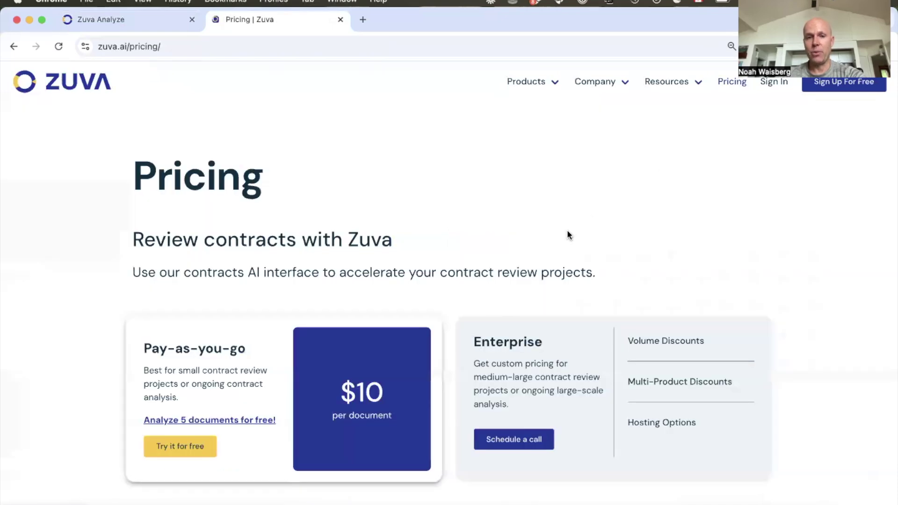
scroll(567, 232, down, 1)
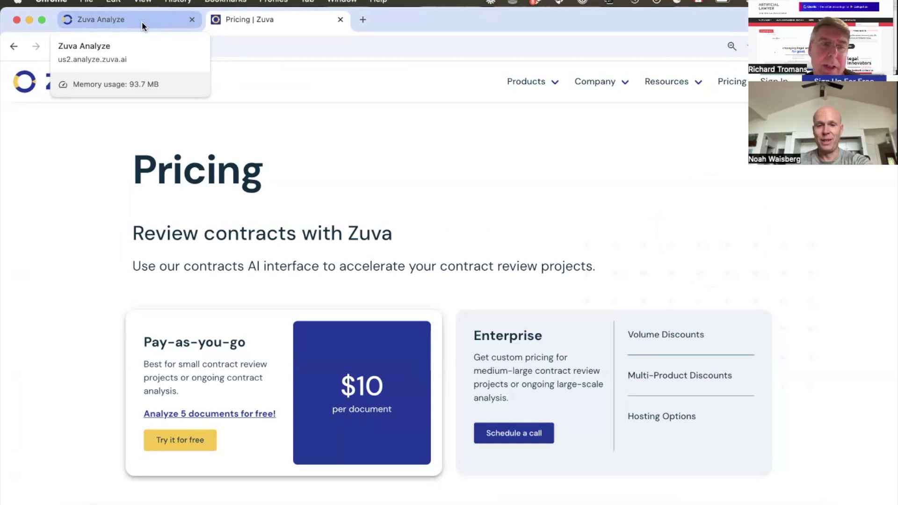
Back in Zuva Analyze, open the ISIGNSOLUT agreement and check its auto-renewal answer with page 1 evidence
click(142, 22)
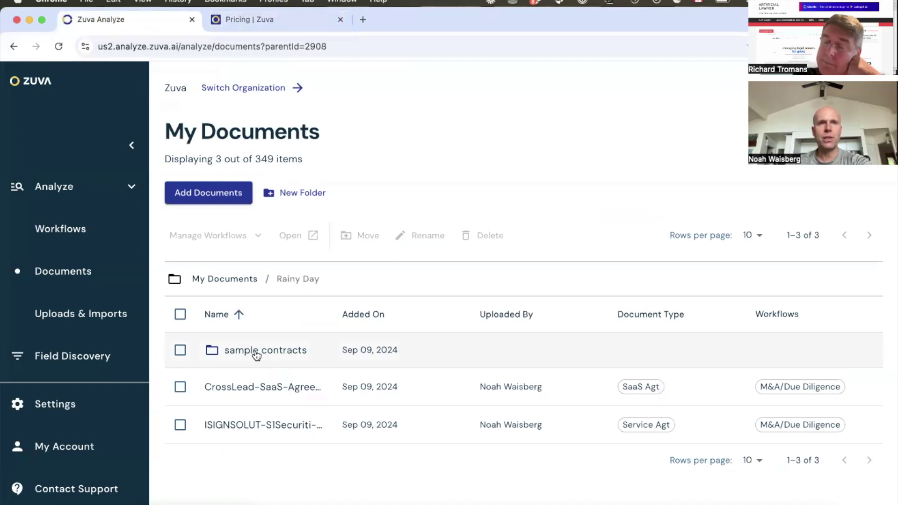
click(265, 426)
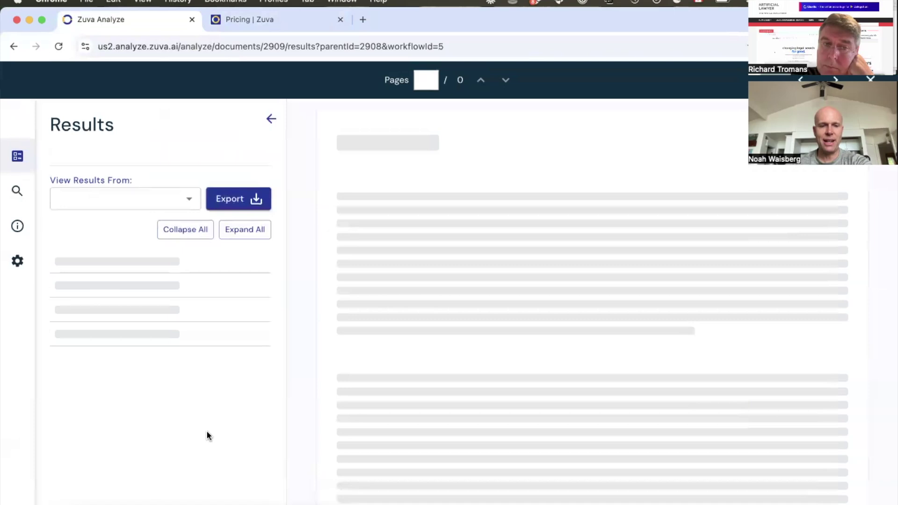
scroll(206, 430, down, 15)
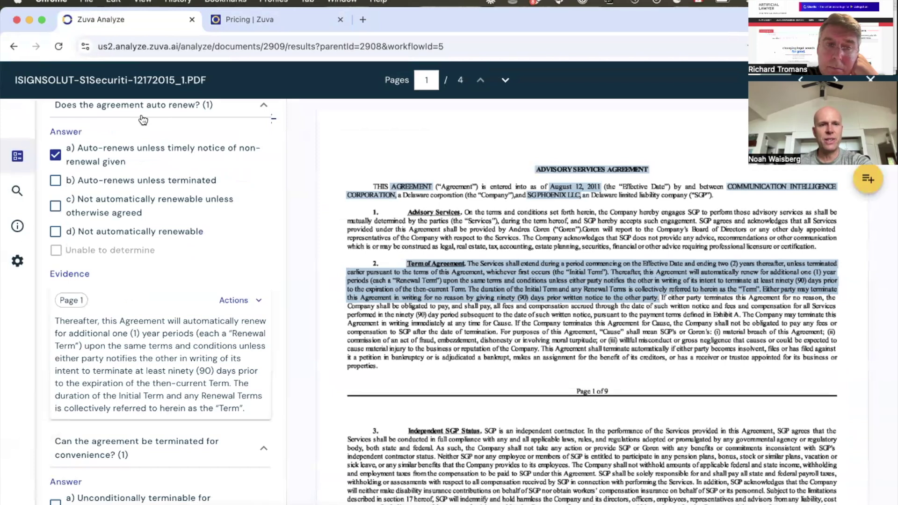
scroll(147, 117, up, 1)
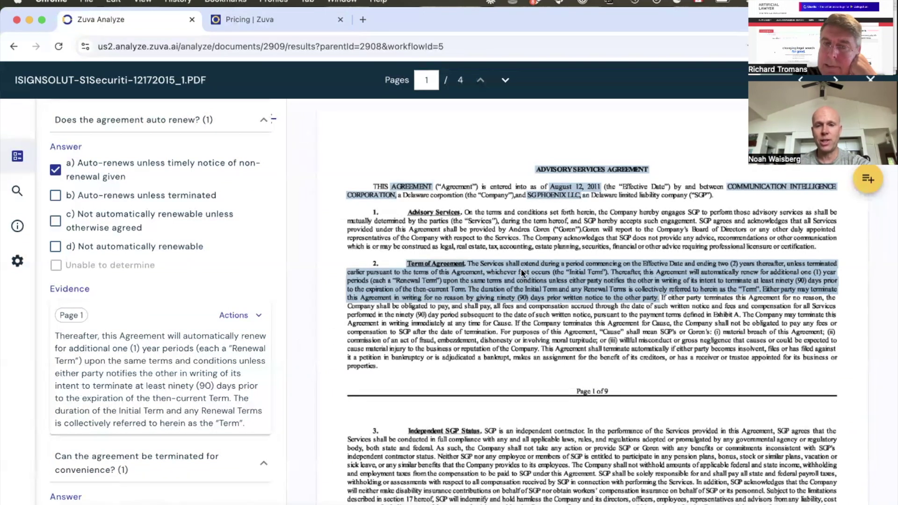
scroll(454, 274, down, 3)
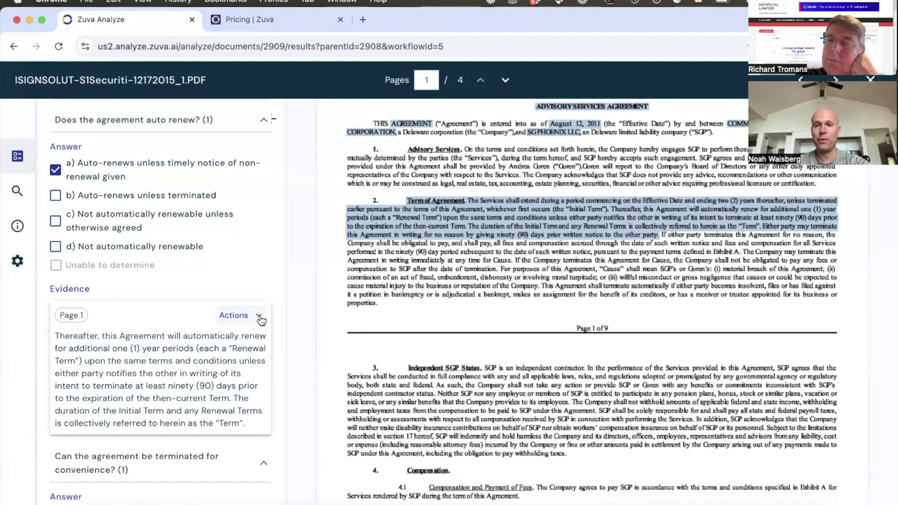
Highlight the page 1 ninety-day notice clause backing 'Terminable for convenience with prior notice'
scroll(203, 341, down, 7)
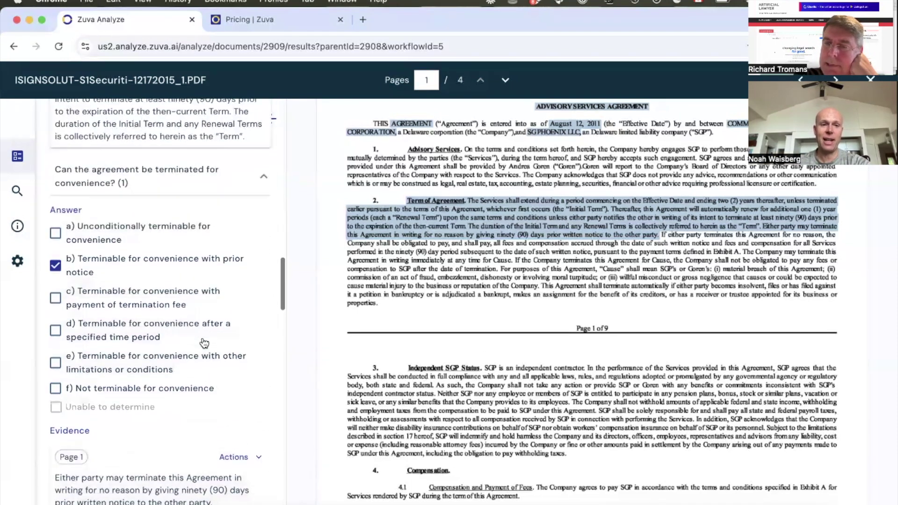
scroll(204, 343, down, 1)
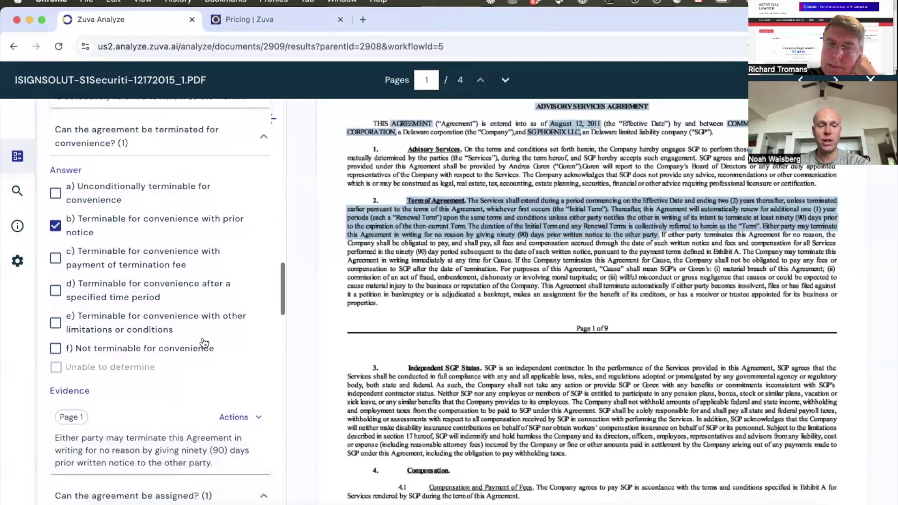
click(188, 430)
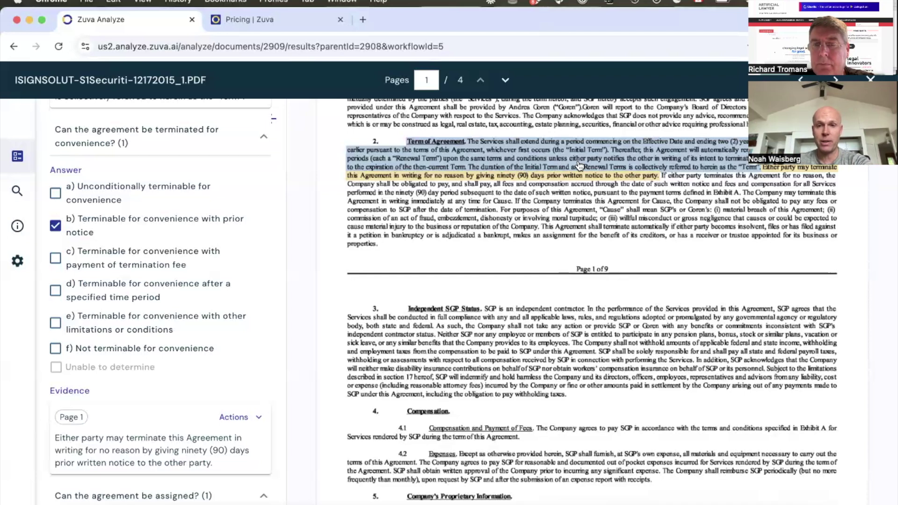
scroll(157, 412, down, 5)
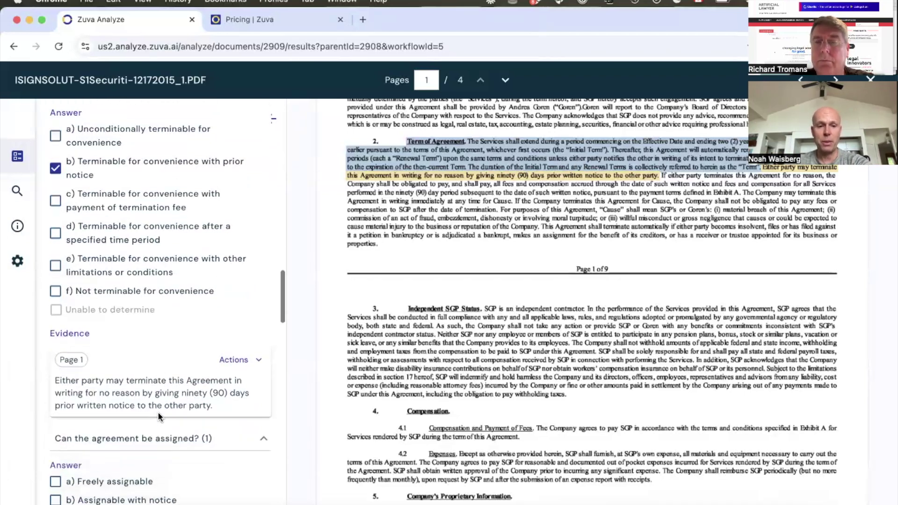
scroll(158, 417, up, 3)
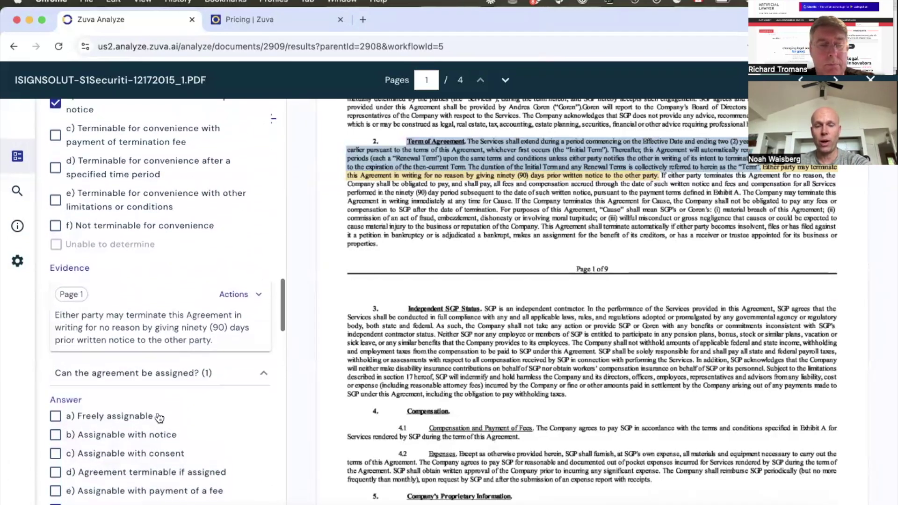
scroll(159, 417, up, 1)
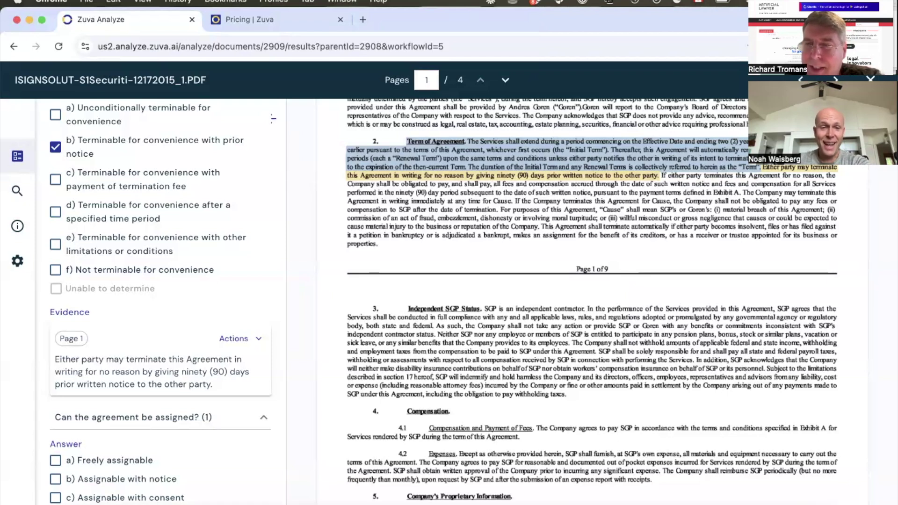
Switch to the Zuva website and open its Pricing page from the home page
click(277, 21)
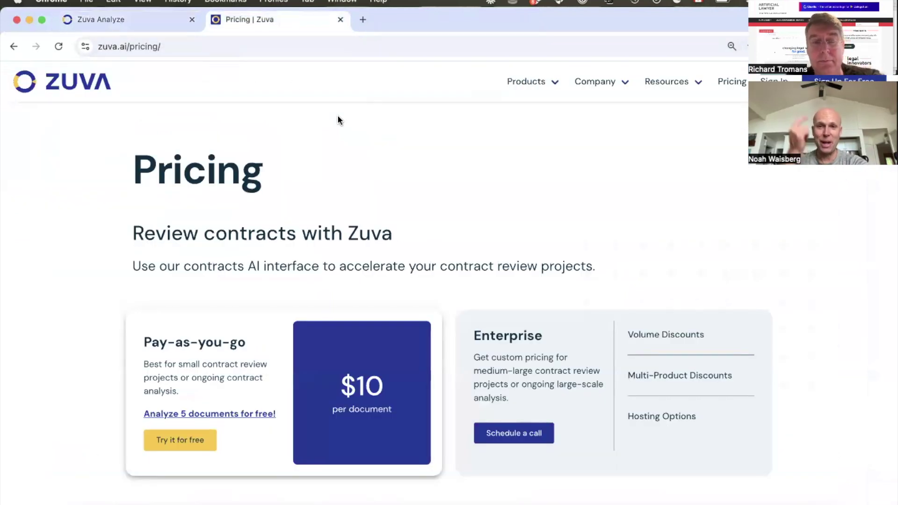
click(68, 84)
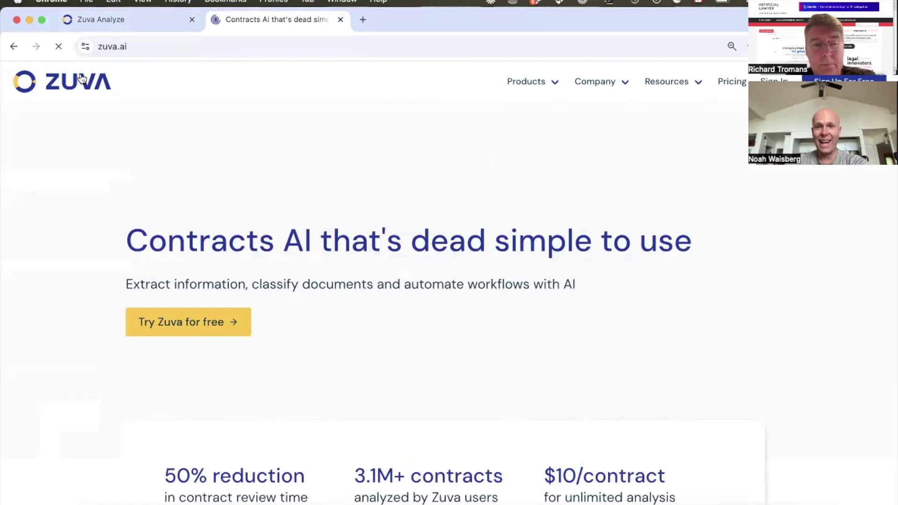
click(733, 84)
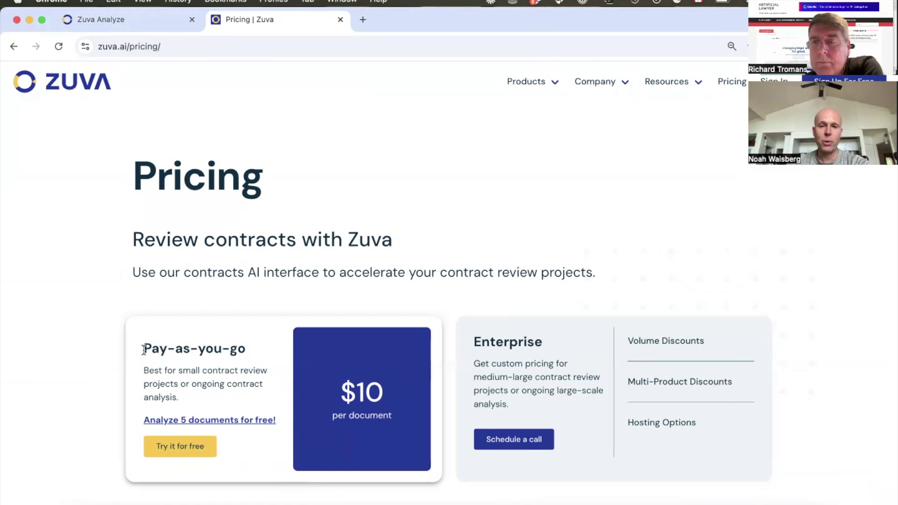
Highlight the Pay-as-you-go plan heading, then clear the selection
drag(144, 350, 189, 351)
click(189, 350)
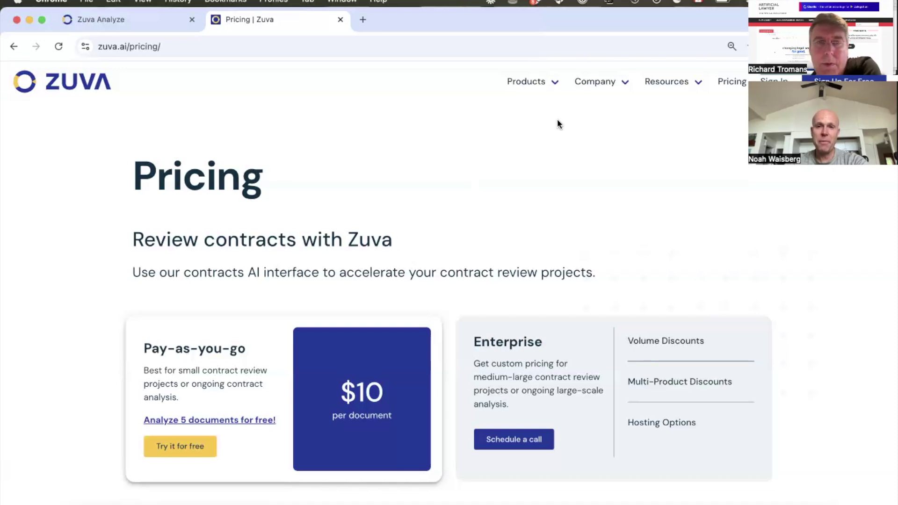
mouse_move(621, 82)
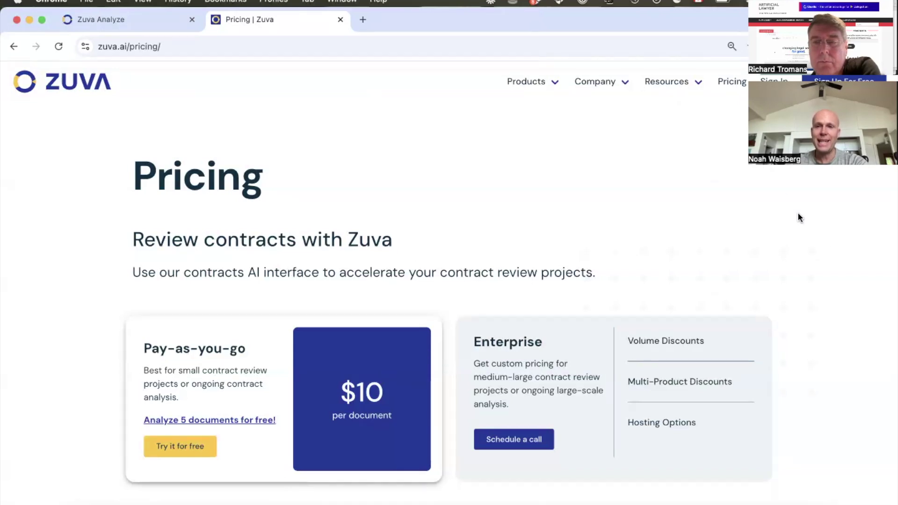
mouse_move(701, 87)
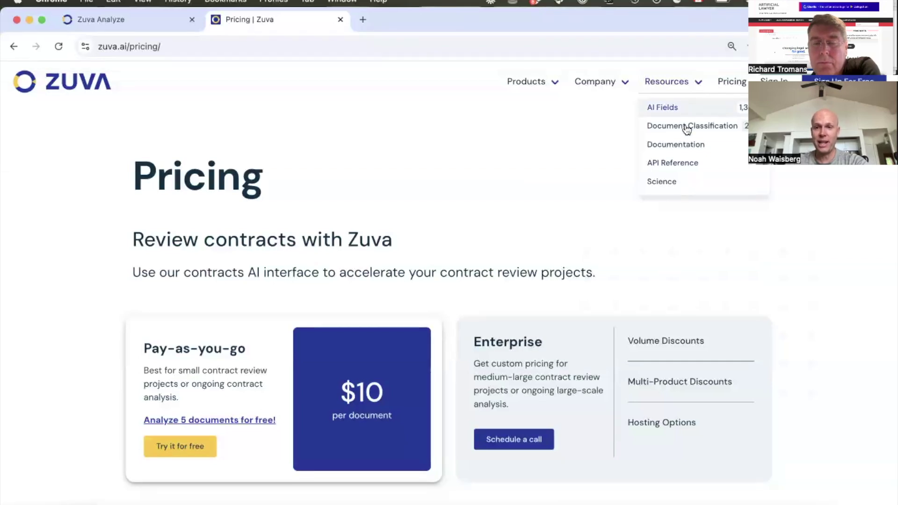
Show the 1349-result AI Field Library with its Additional Filters expanded
click(682, 106)
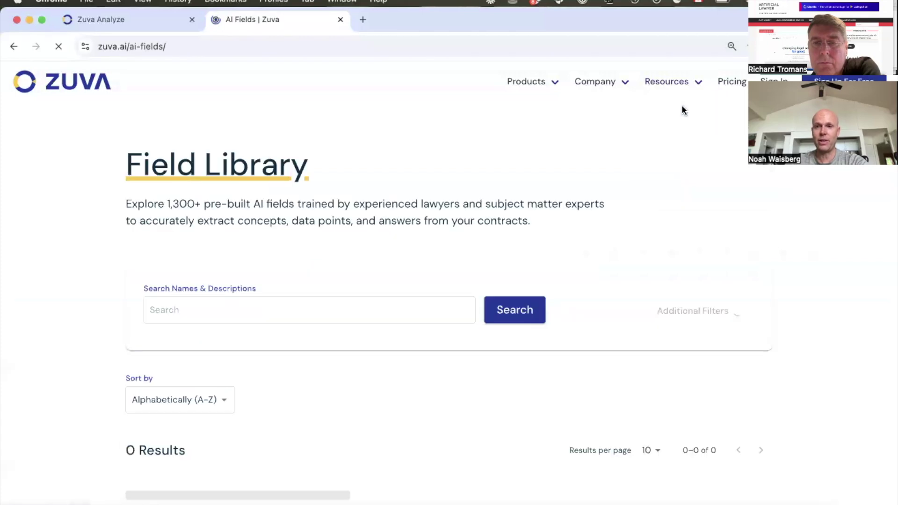
scroll(560, 263, down, 10)
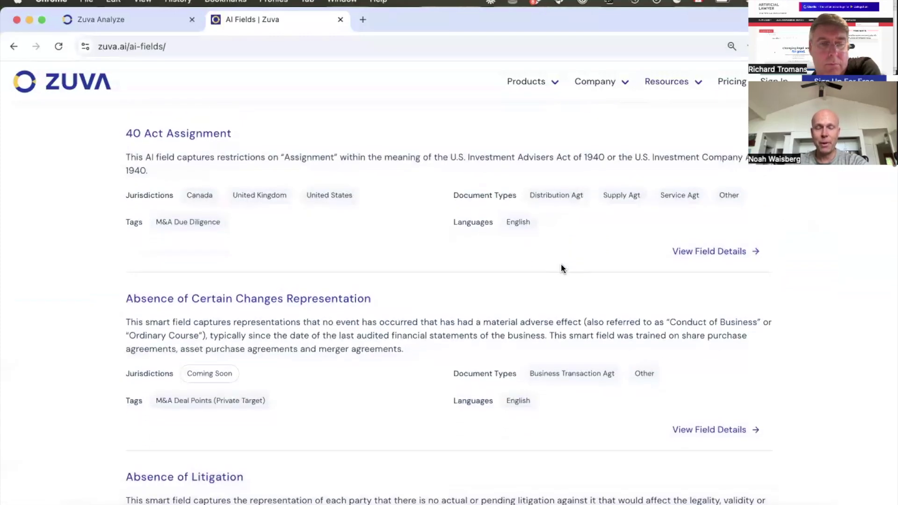
scroll(559, 266, up, 9)
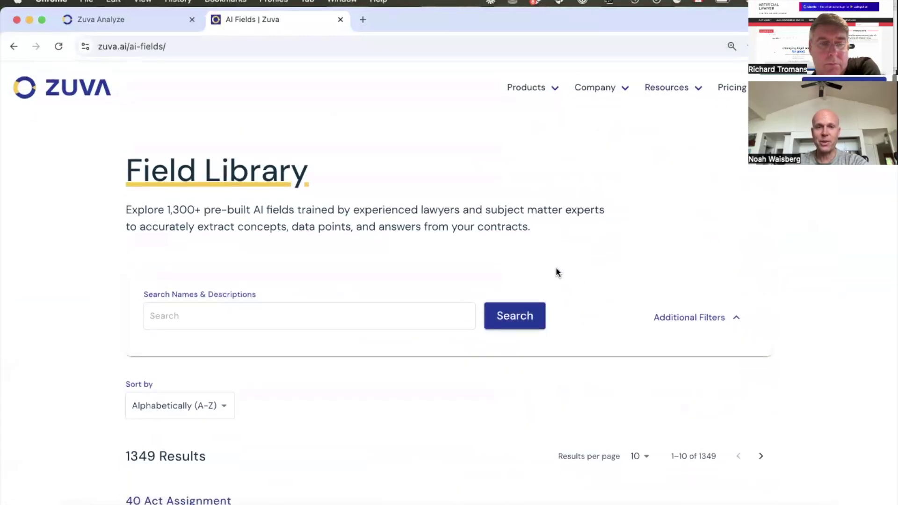
click(686, 312)
Browse the Document Classification page listing 220+ pre-built contract types and sub-types
mouse_move(673, 82)
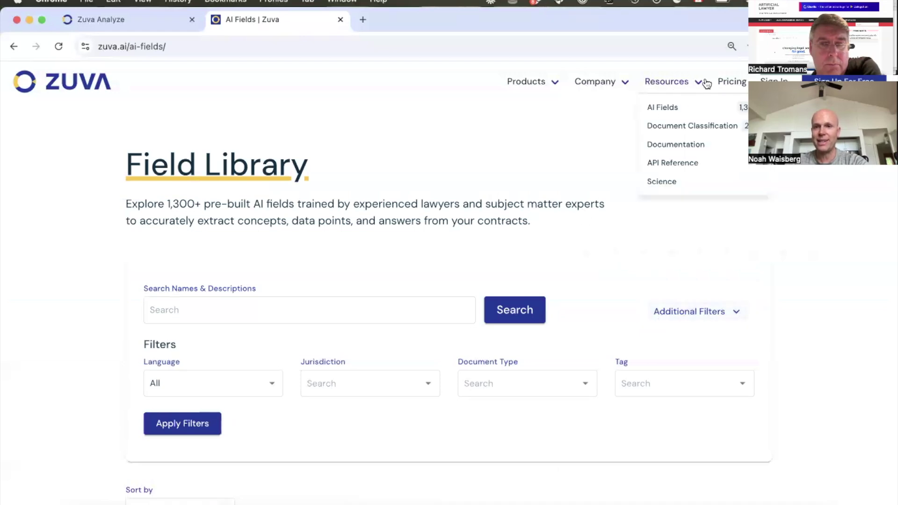
click(691, 125)
scroll(526, 314, down, 7)
scroll(526, 313, down, 5)
scroll(526, 316, up, 15)
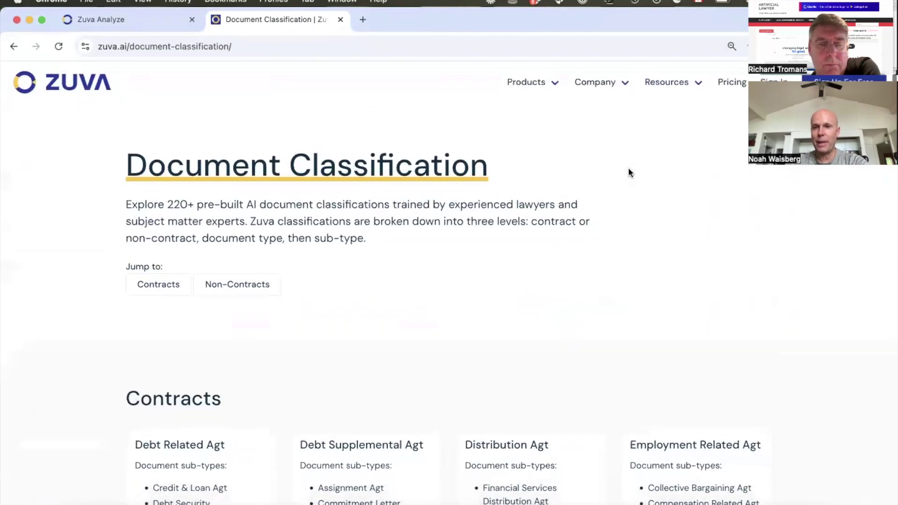
mouse_move(679, 83)
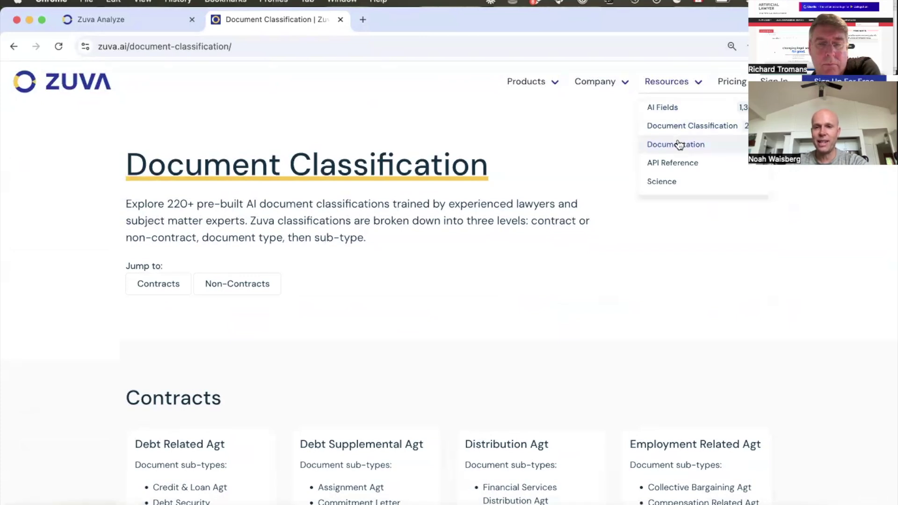